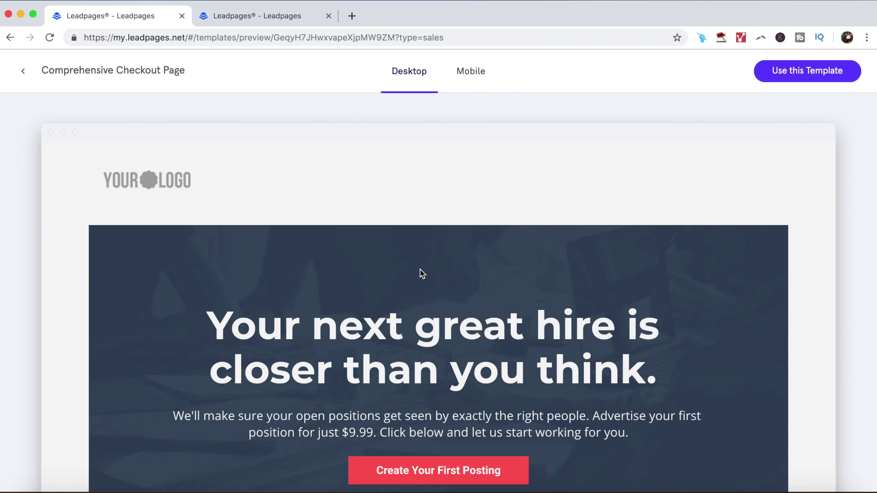
# - Scroll the Comprehensive Checkout preview and try its Create Your First Posting billing pop-up
pyautogui.scroll(-3, 421, 274)
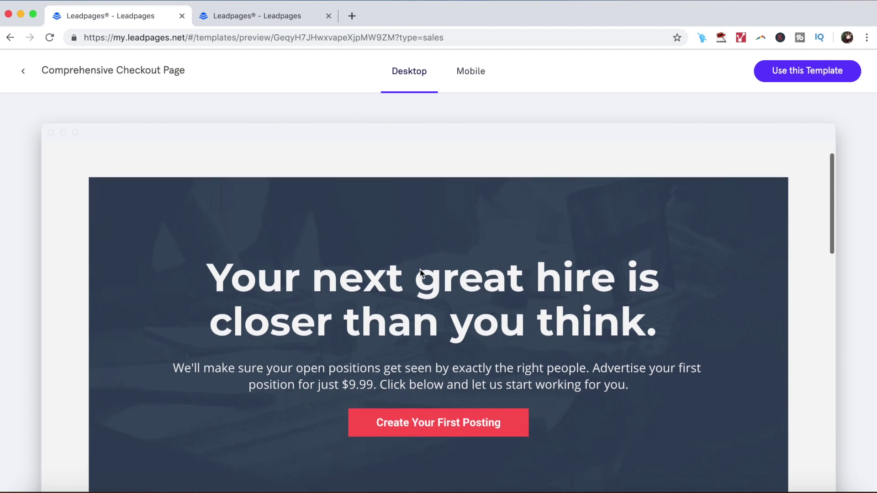
pyautogui.scroll(-2, 421, 270)
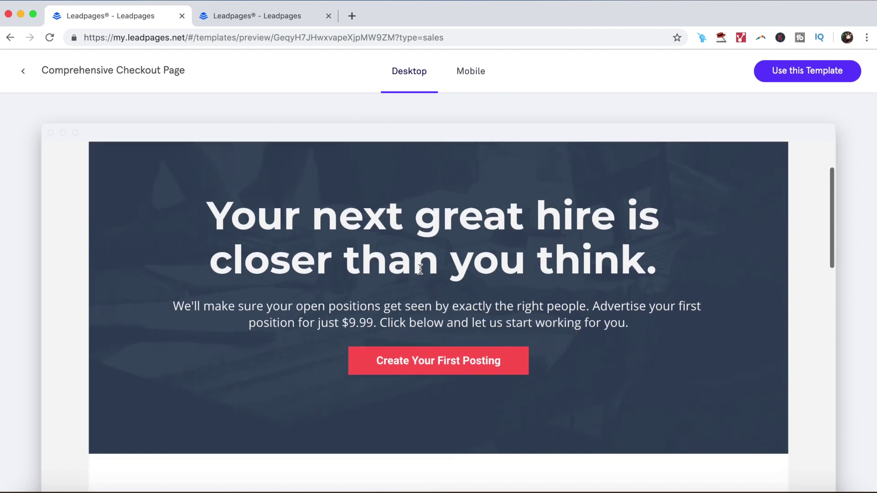
pyautogui.click(463, 361)
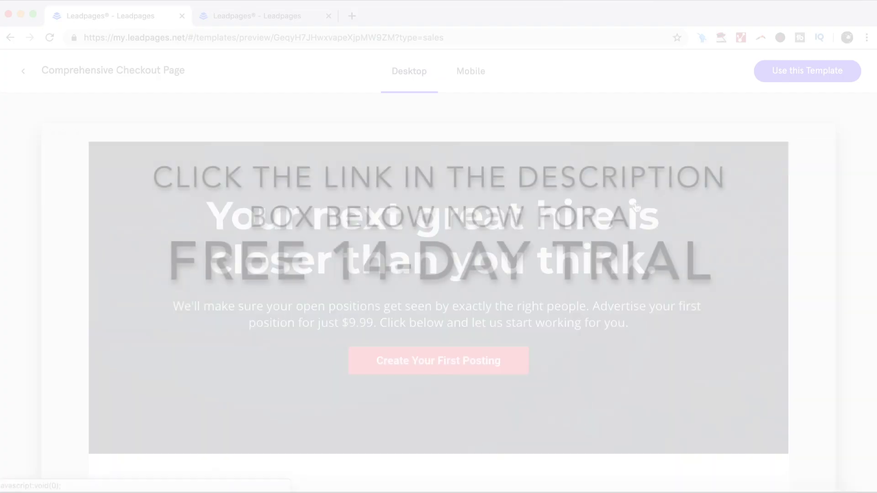
pyautogui.scroll(-5, 557, 268)
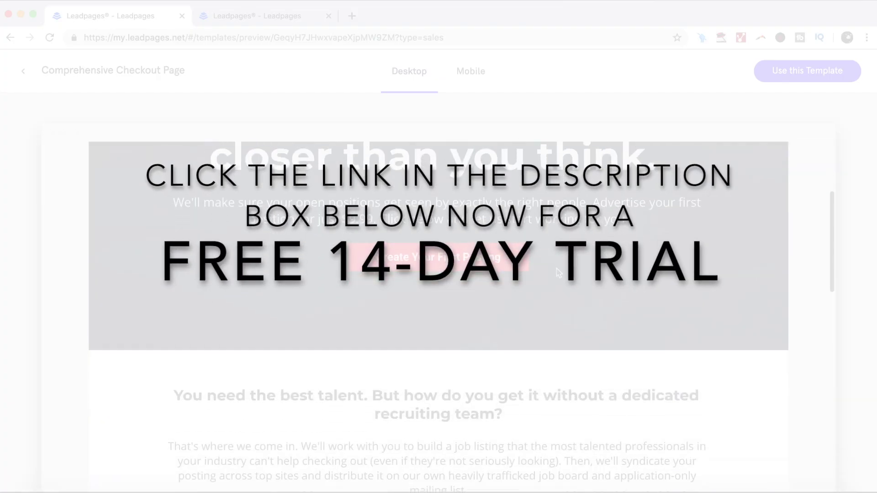
pyautogui.scroll(-5, 557, 273)
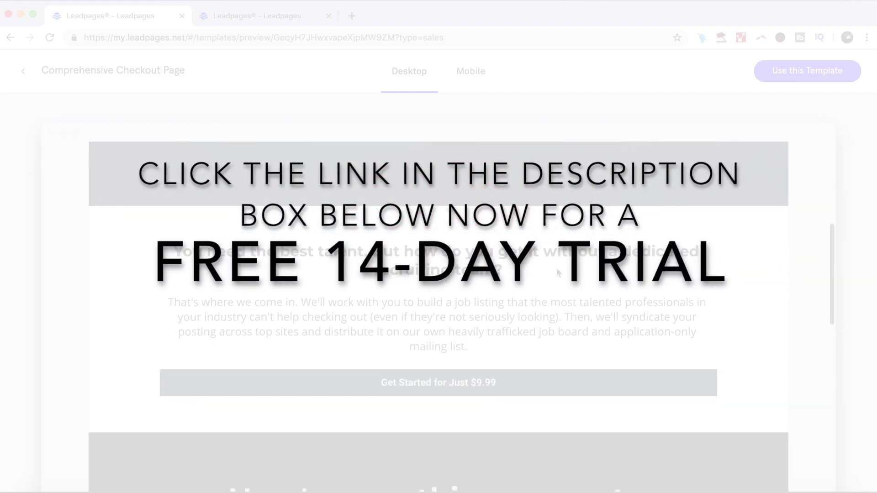
pyautogui.scroll(-5, 557, 272)
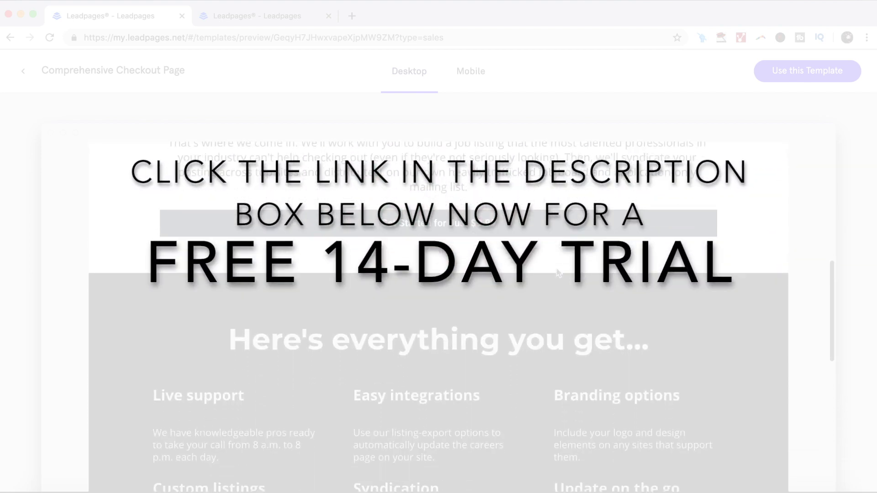
pyautogui.scroll(-3, 558, 272)
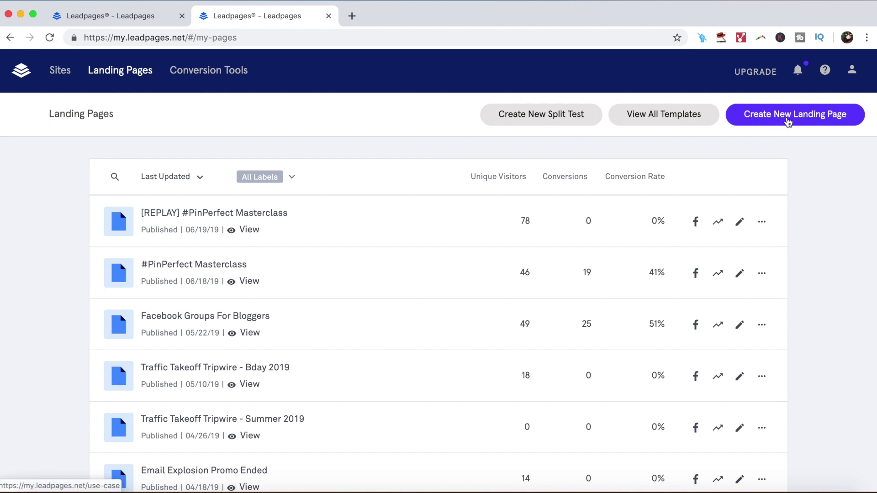
# - Start a new Make Sales landing page and choose the Comprehensive Checkout Page template
pyautogui.click(782, 122)
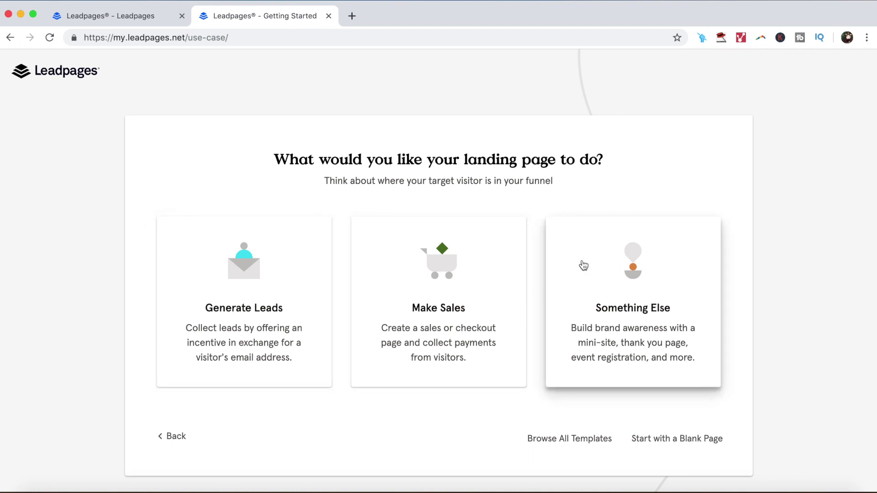
pyautogui.click(433, 335)
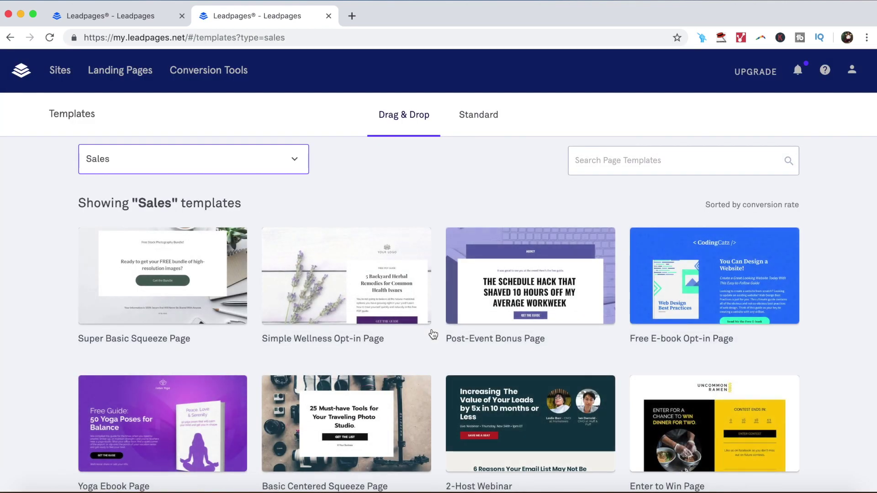
pyautogui.scroll(-1, 433, 334)
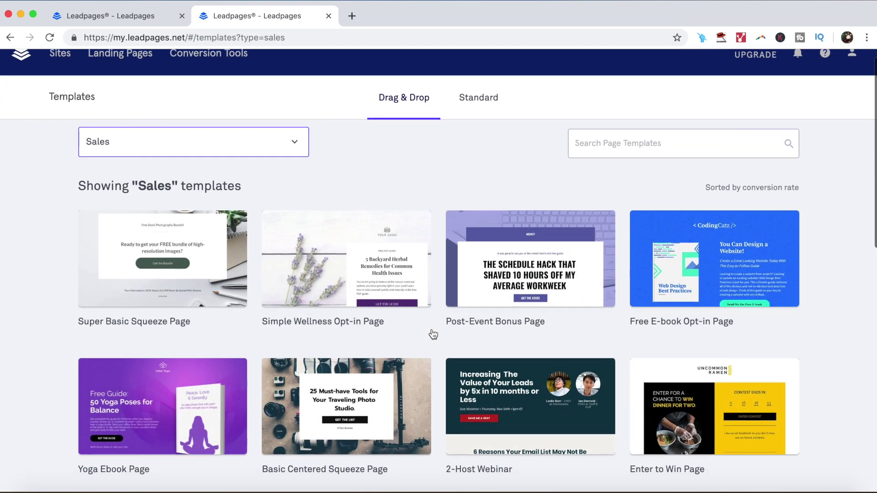
pyautogui.scroll(-1, 433, 335)
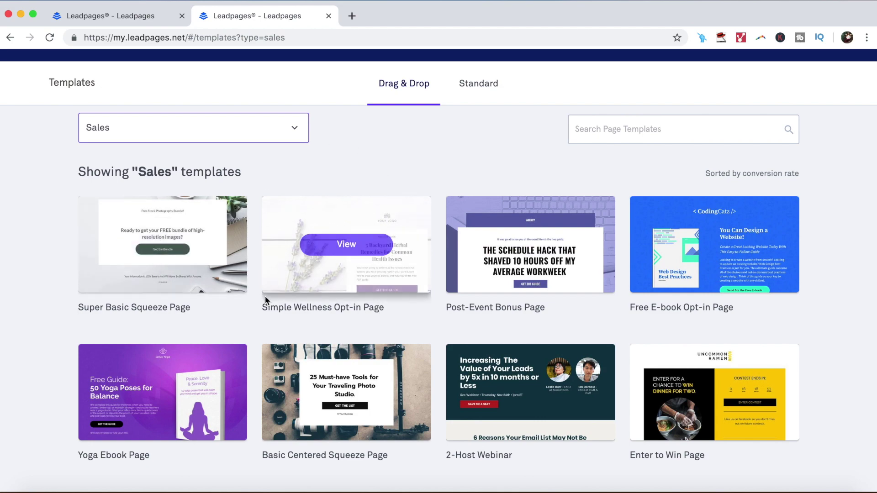
pyautogui.scroll(-1, 284, 351)
pyautogui.scroll(-10, 284, 351)
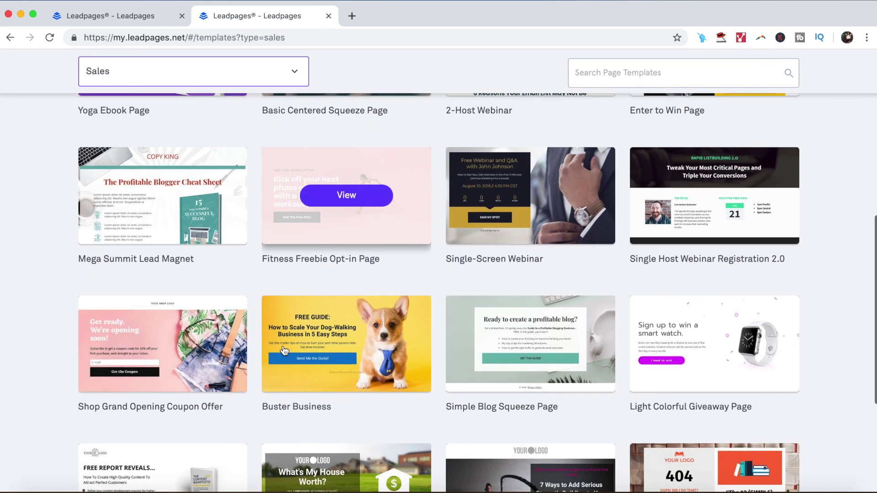
pyautogui.scroll(-10, 284, 351)
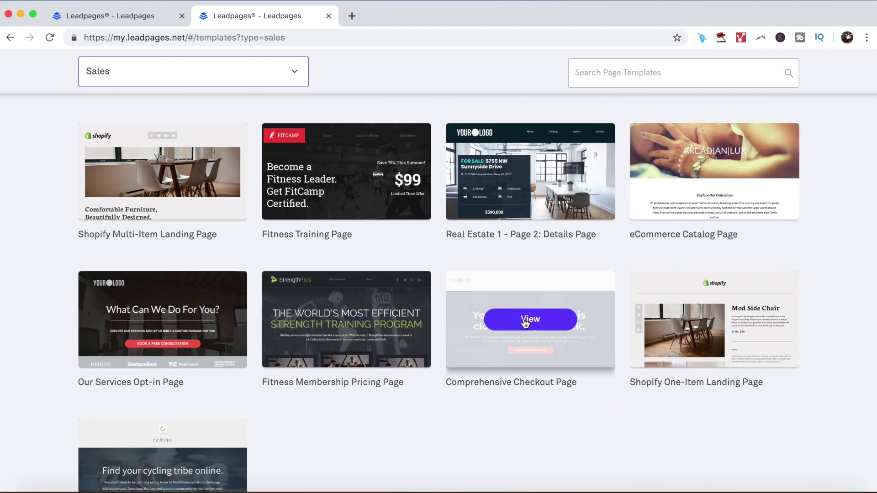
pyautogui.click(524, 322)
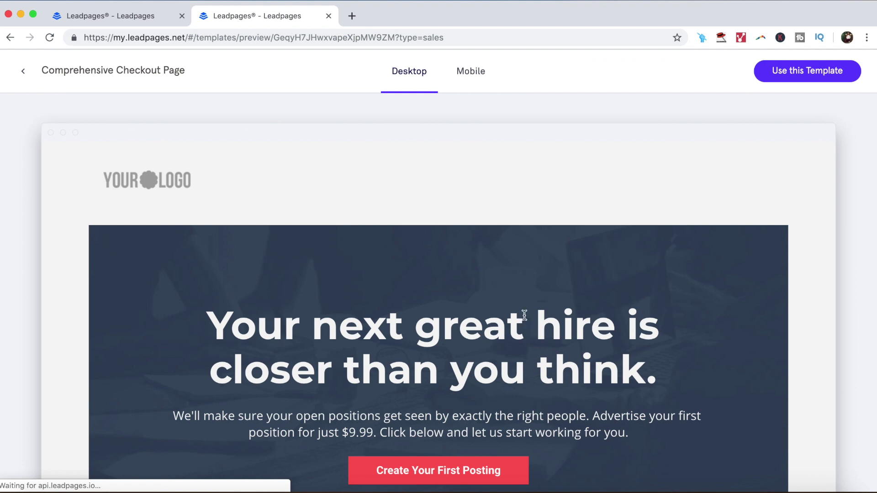
pyautogui.click(772, 80)
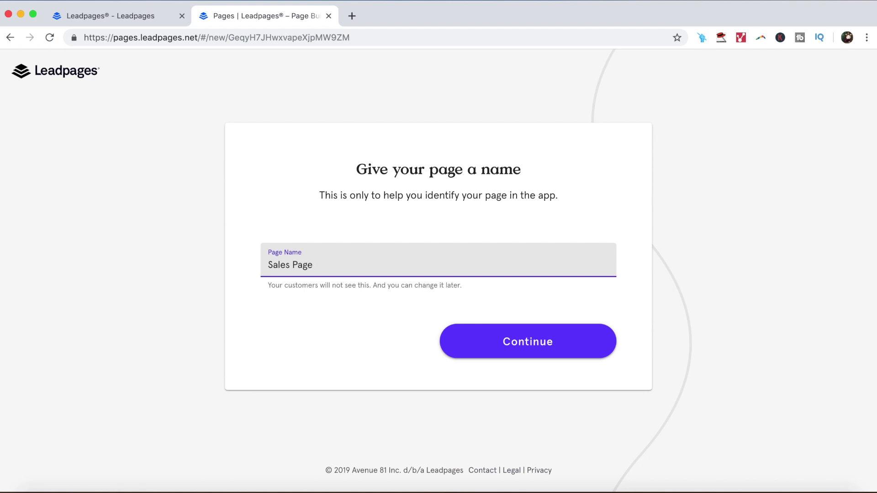
# - Keep the page name 'Sales Page' and show the page's section list in Layout
pyautogui.click(506, 336)
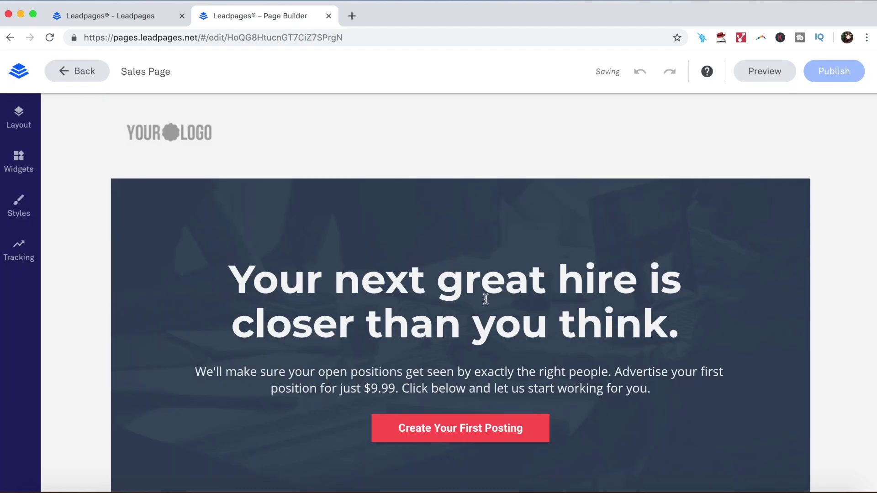
pyautogui.scroll(-3, 426, 355)
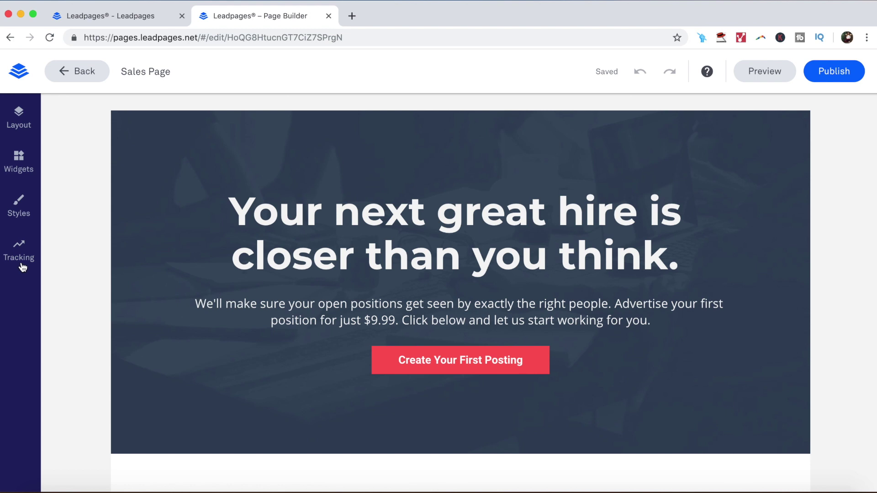
pyautogui.click(16, 115)
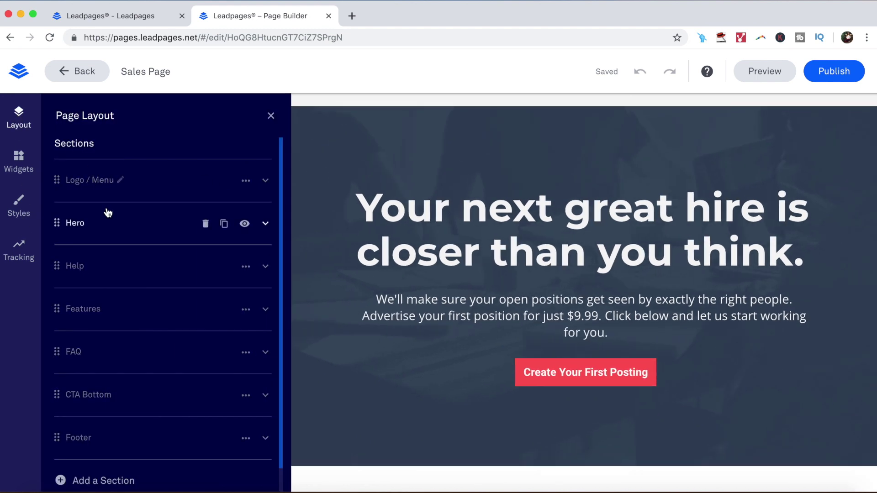
# - Duplicate the Logo / Menu section, hide the original, and expand the 'Logo / Menu - copy' section
pyautogui.scroll(-2, 106, 211)
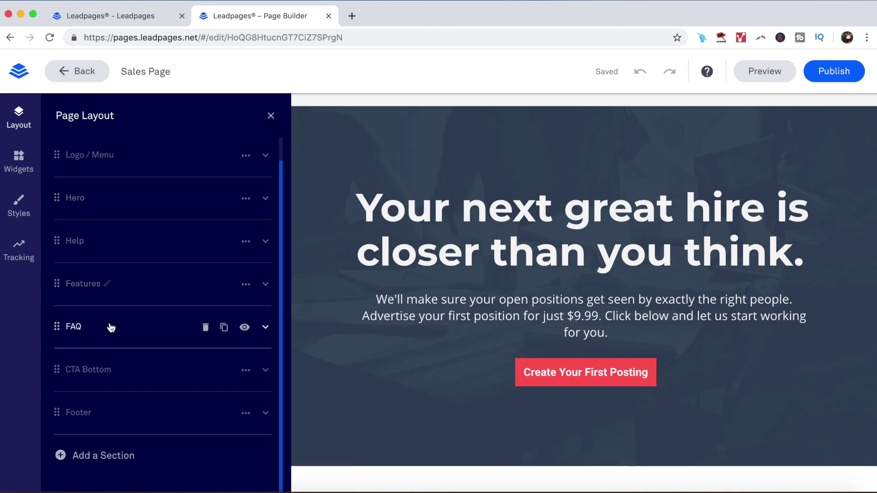
pyautogui.click(100, 457)
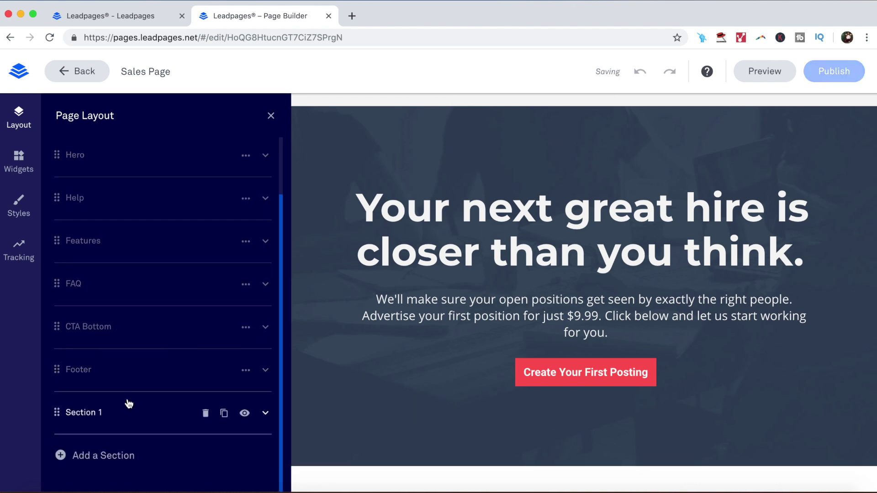
pyautogui.scroll(3, 145, 294)
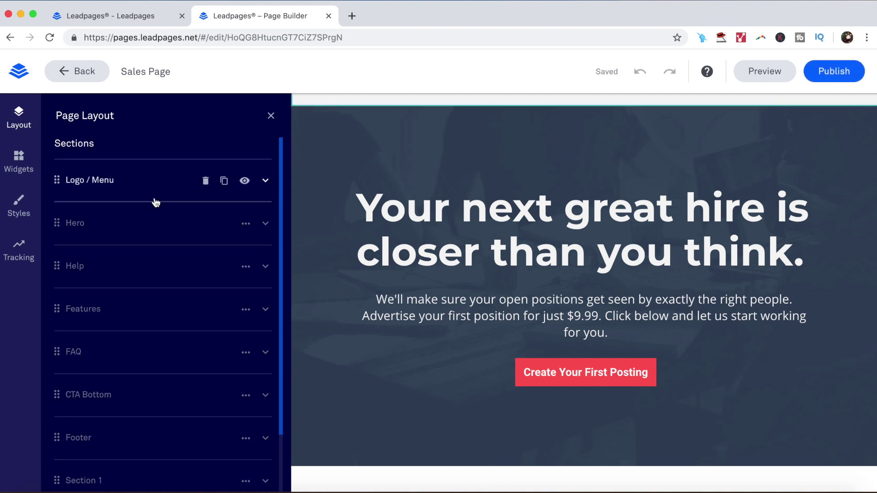
pyautogui.click(206, 181)
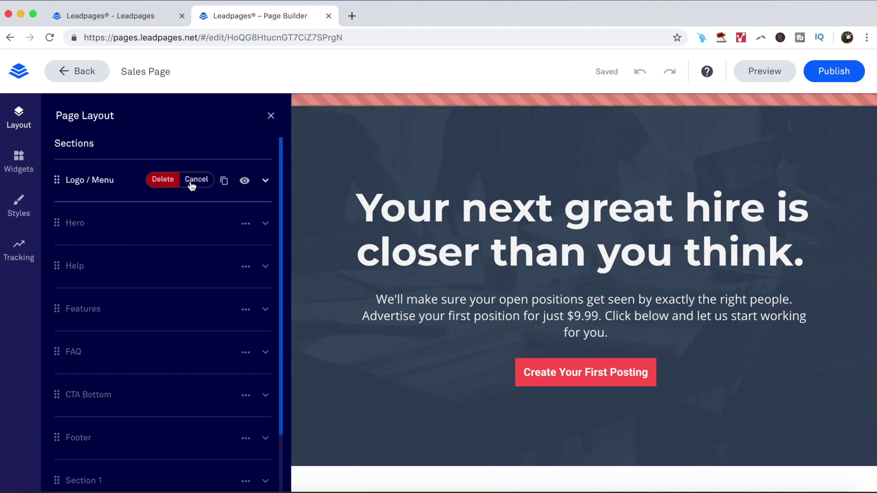
pyautogui.click(194, 183)
pyautogui.click(224, 182)
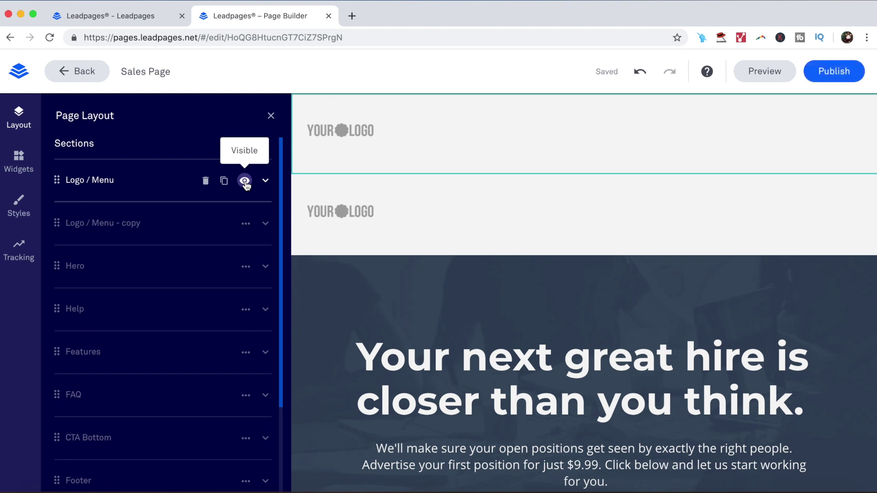
pyautogui.click(245, 181)
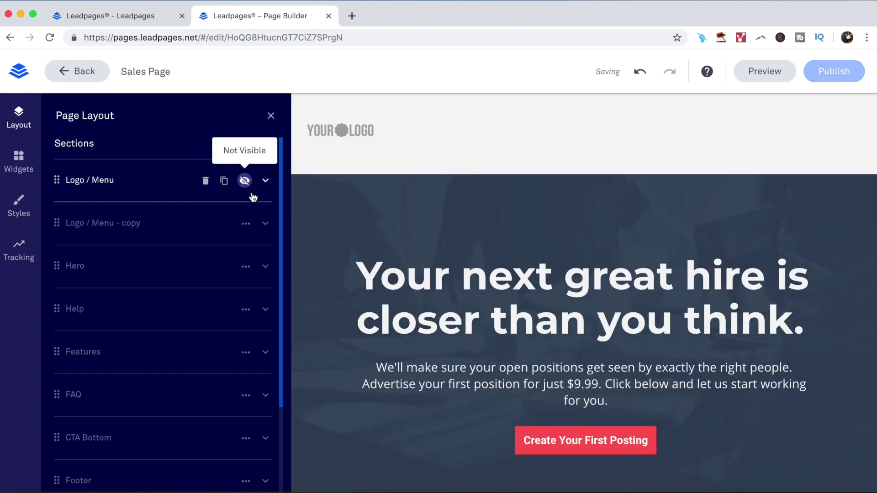
pyautogui.click(265, 224)
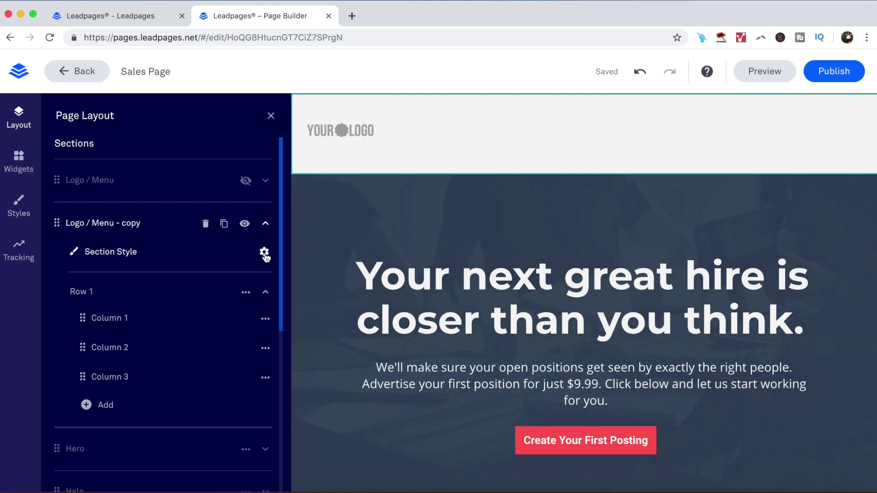
pyautogui.click(264, 254)
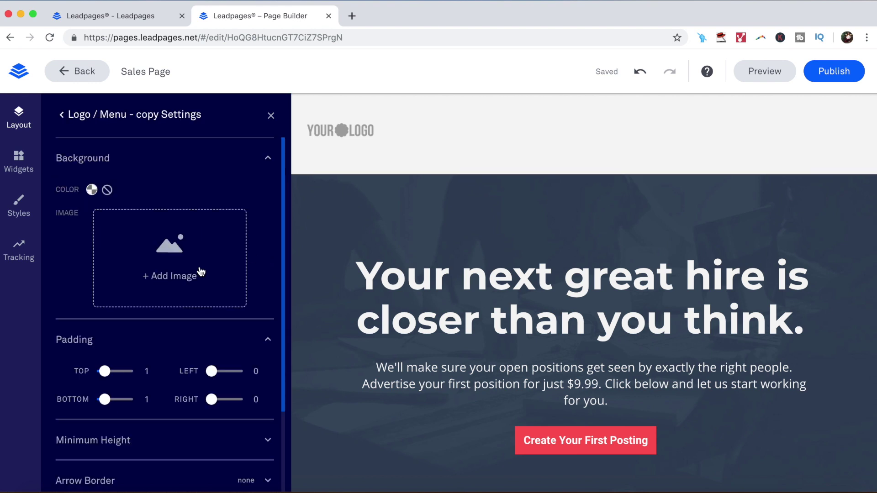
pyautogui.scroll(-3, 201, 271)
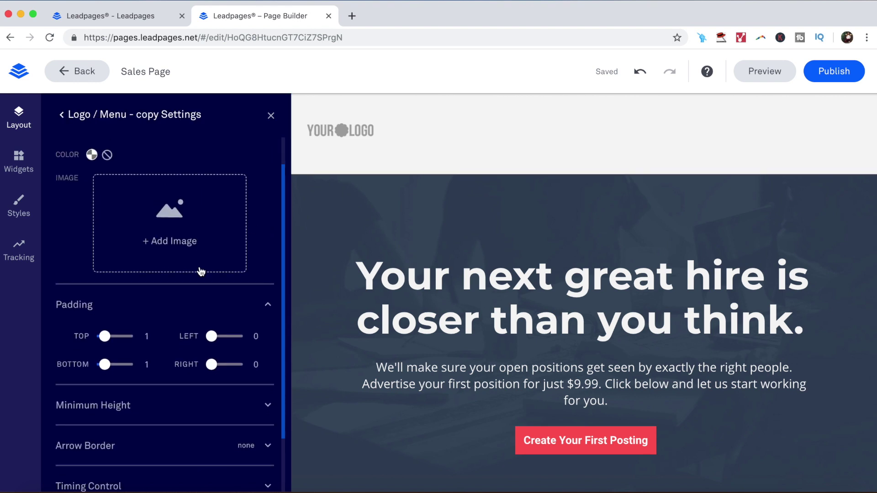
pyautogui.scroll(-1, 201, 272)
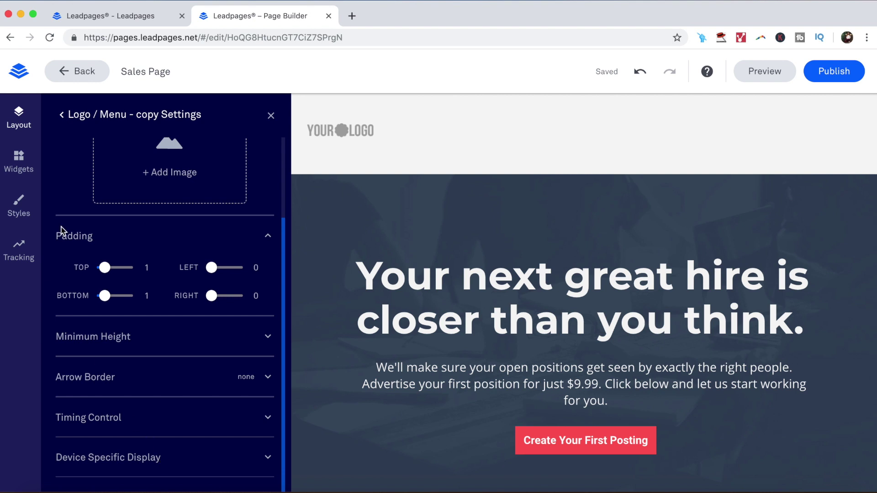
pyautogui.click(62, 115)
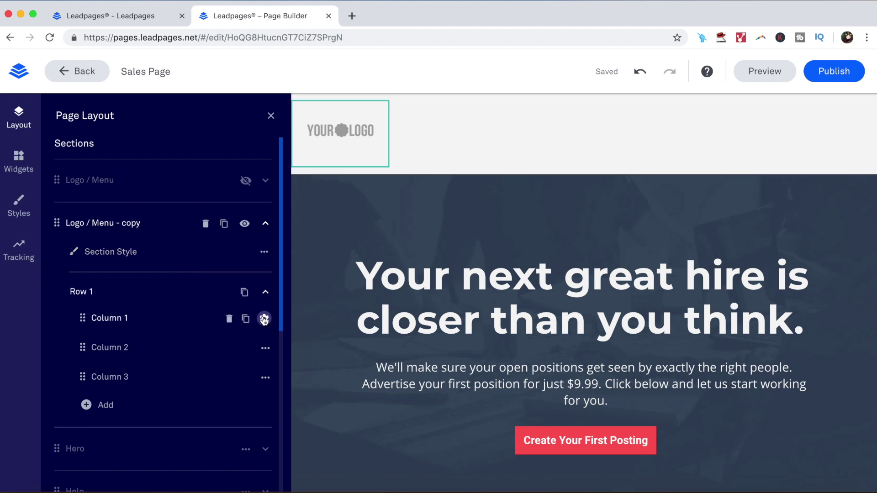
# - Toggle Row 1, open Column 1's settings, then bring up the widget library
pyautogui.click(265, 294)
pyautogui.click(265, 294)
pyautogui.click(264, 320)
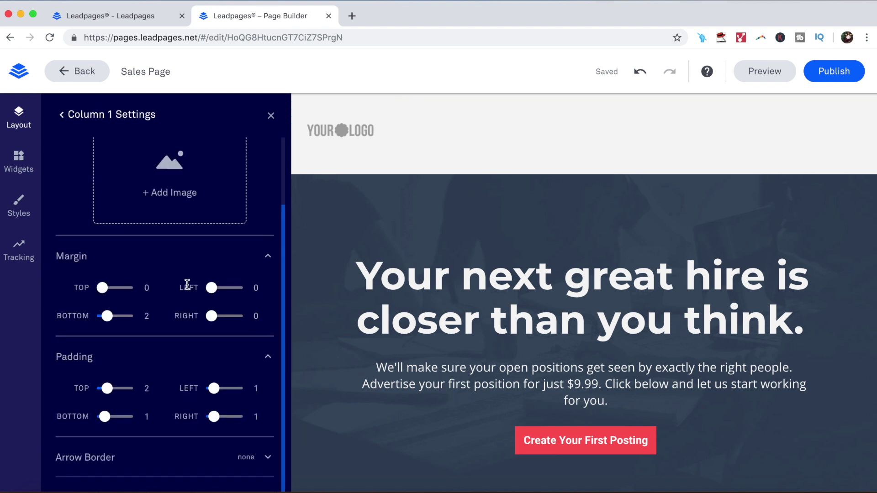
pyautogui.scroll(2, 141, 262)
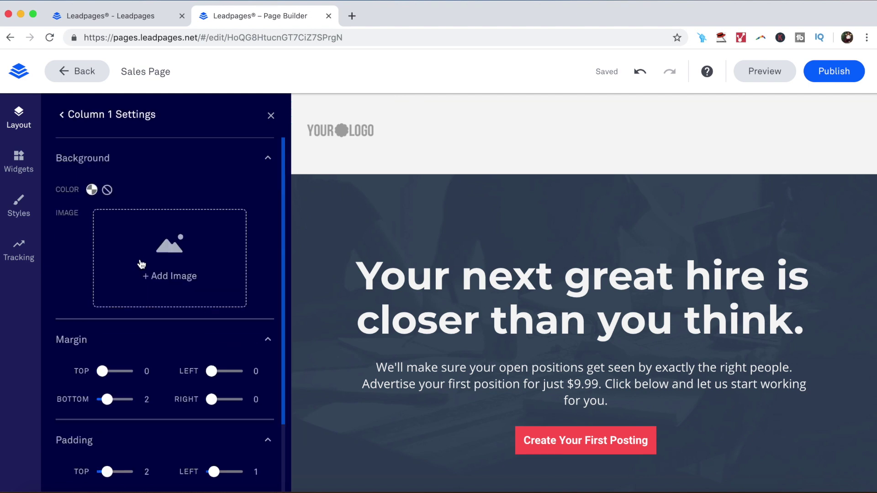
pyautogui.click(18, 159)
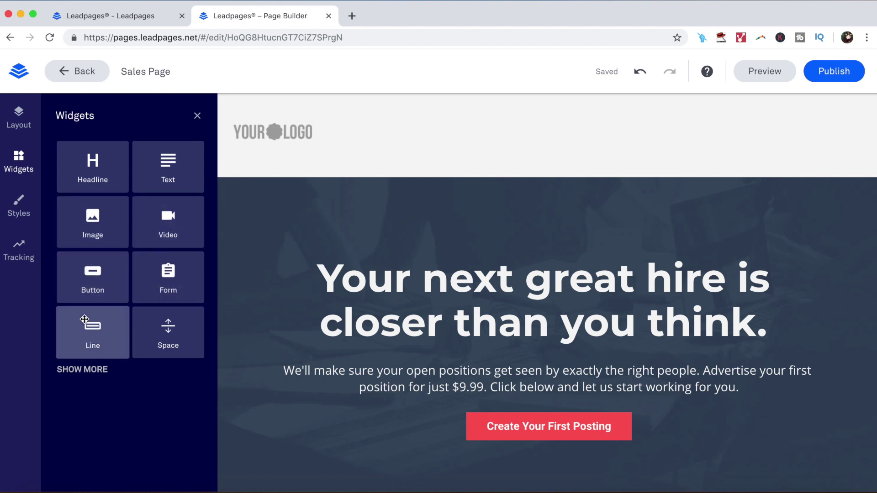
# - Show more widgets, scroll through extras like Countdown, HTML and Checkout, then close the library
pyautogui.click(98, 370)
pyautogui.scroll(-5, 96, 320)
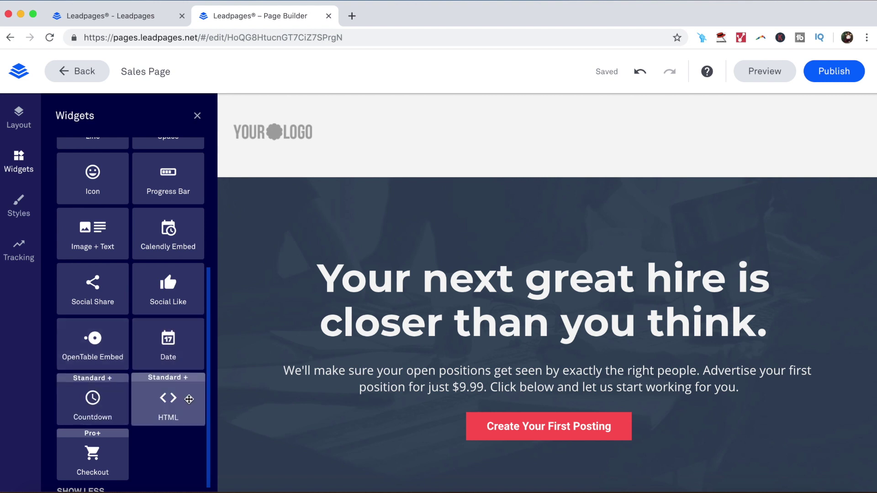
pyautogui.scroll(-1, 188, 398)
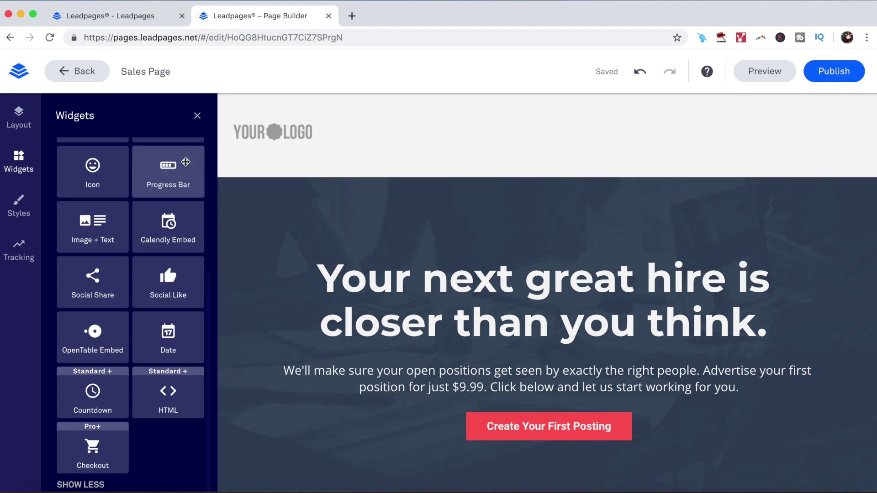
pyautogui.click(198, 115)
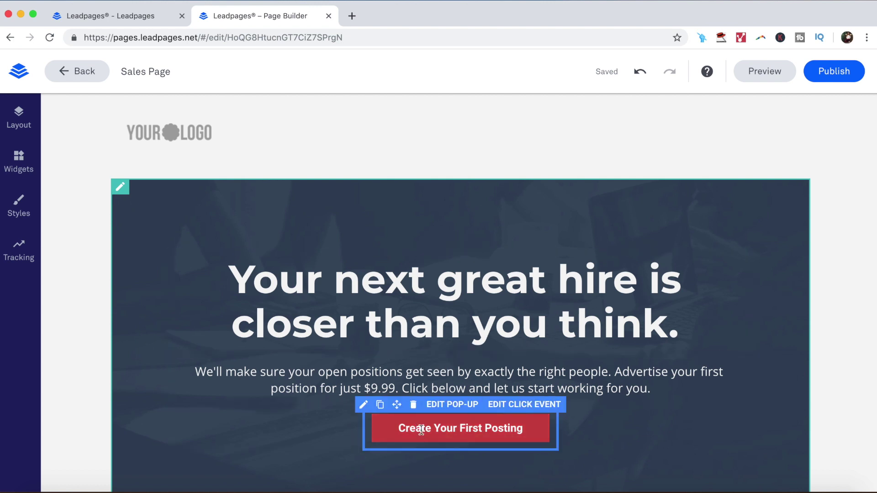
# - Preview the page, test the $9.99 Billing Information pop-up, then exit preview
pyautogui.click(757, 72)
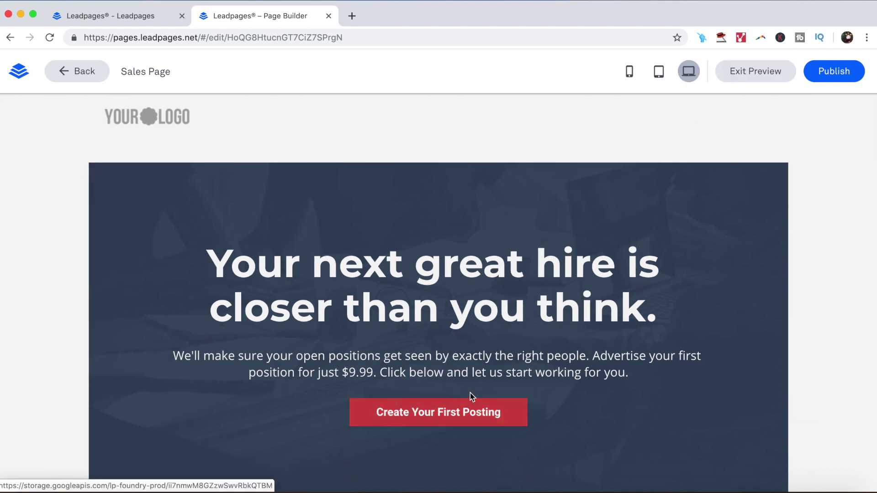
pyautogui.click(454, 412)
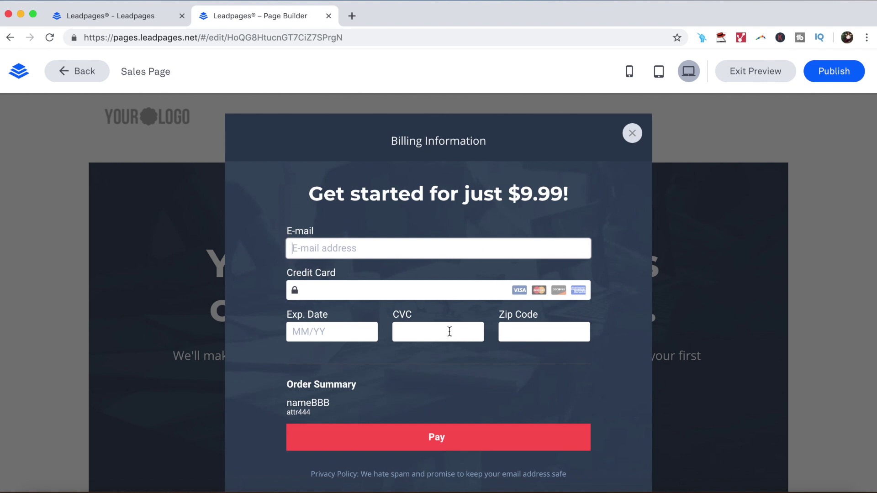
pyautogui.scroll(-1, 449, 332)
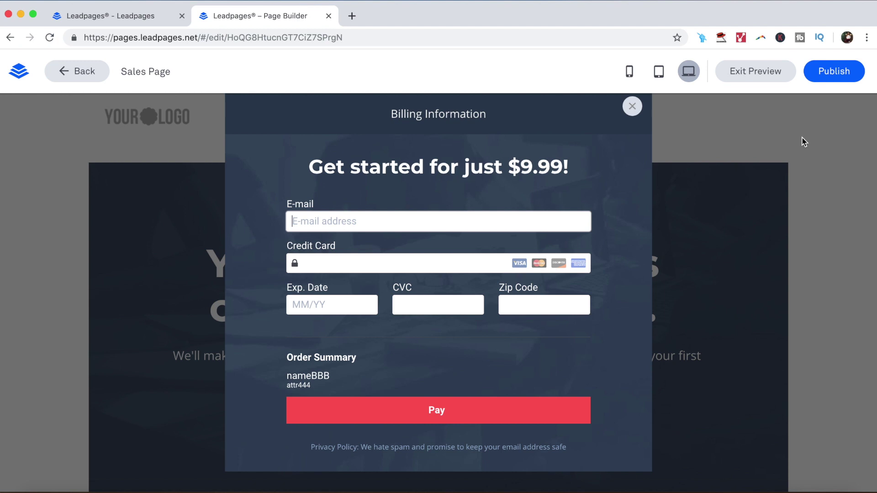
pyautogui.click(752, 71)
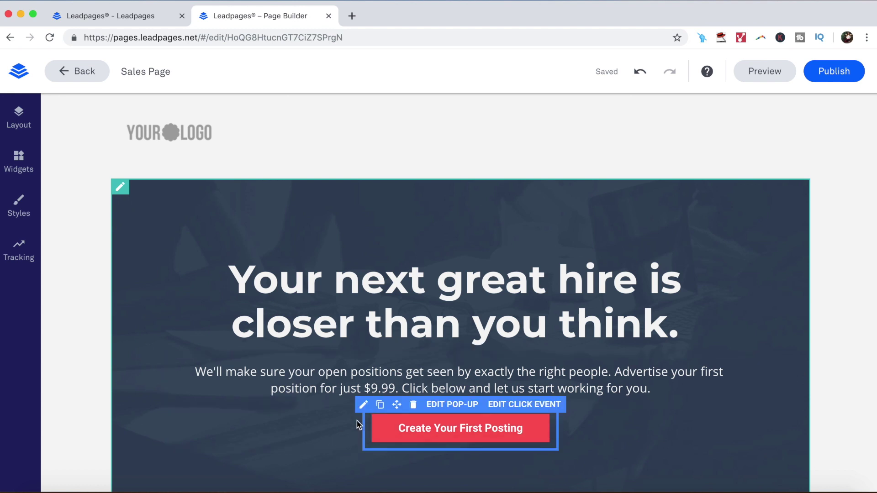
# - Review the Create Your First Posting button's link options, including external URL, then return to the page top
pyautogui.click(402, 430)
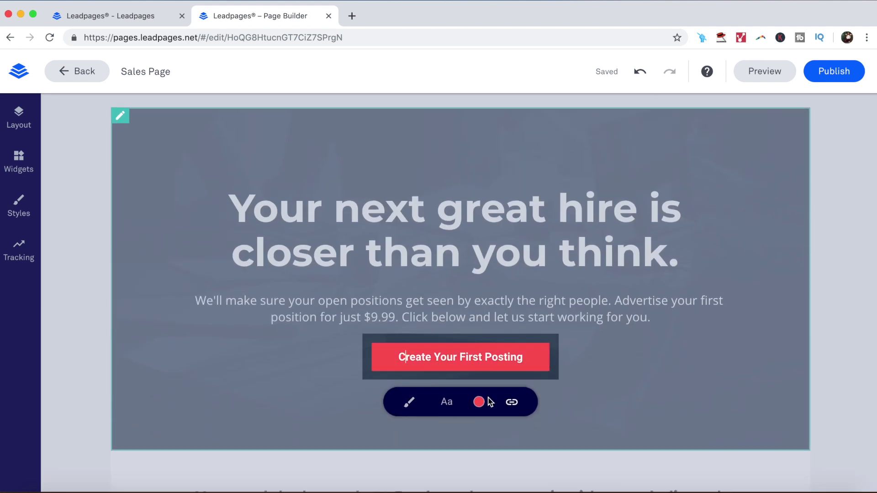
pyautogui.click(510, 409)
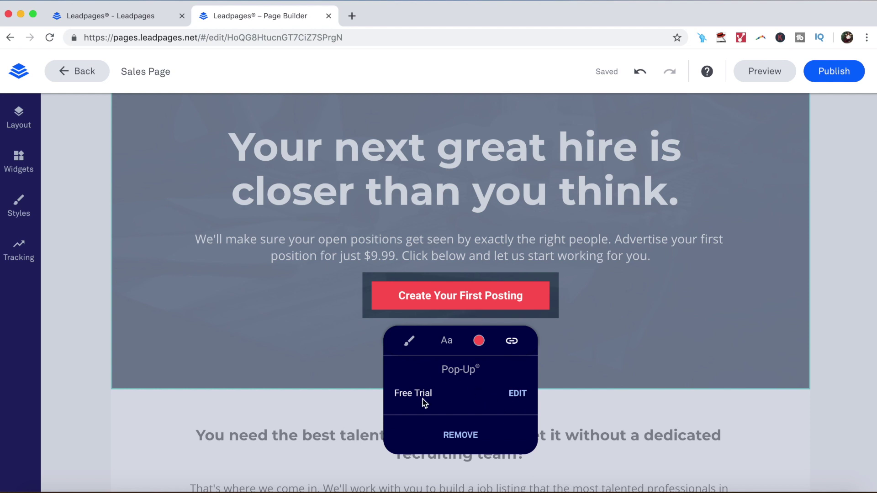
pyautogui.click(461, 432)
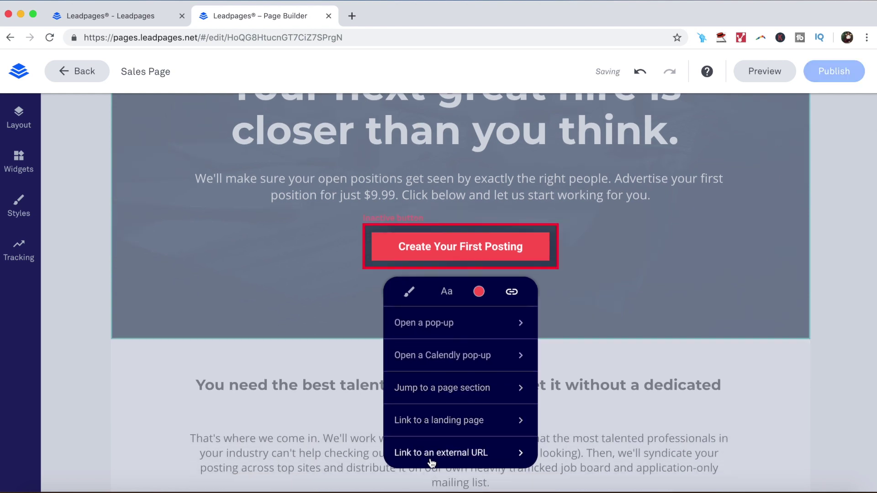
pyautogui.click(424, 454)
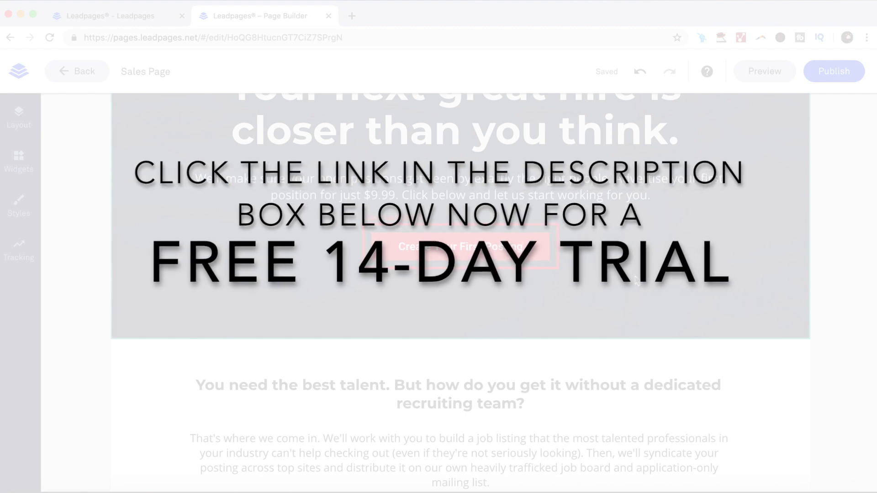
pyautogui.scroll(3, 637, 279)
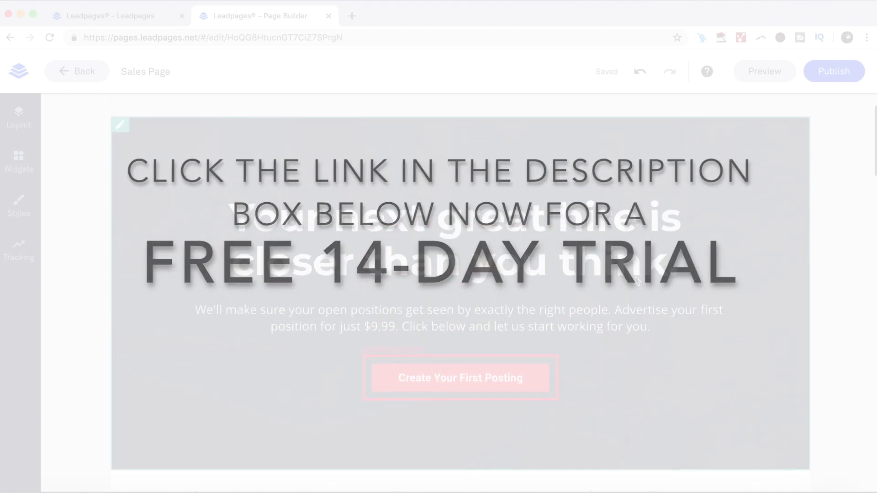
pyautogui.scroll(2, 637, 281)
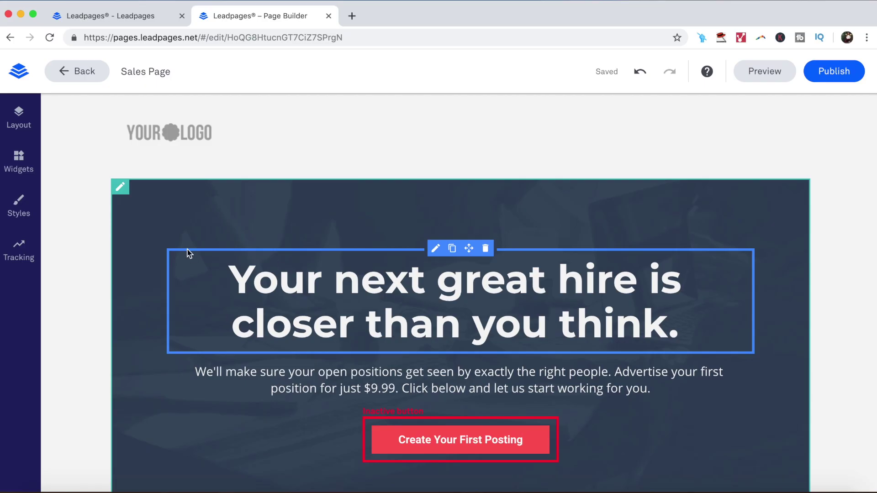
# - Drag a Headline widget into the hero, placing it above and then below the hero headline
pyautogui.click(19, 162)
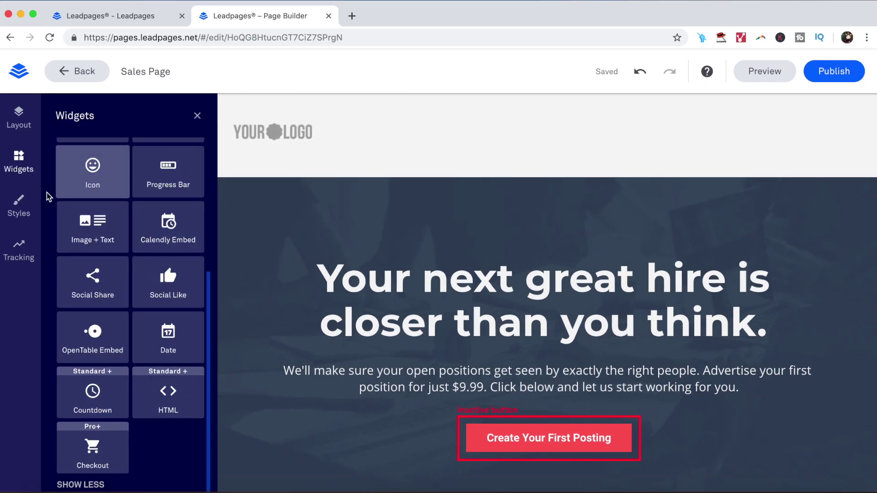
pyautogui.scroll(5, 134, 255)
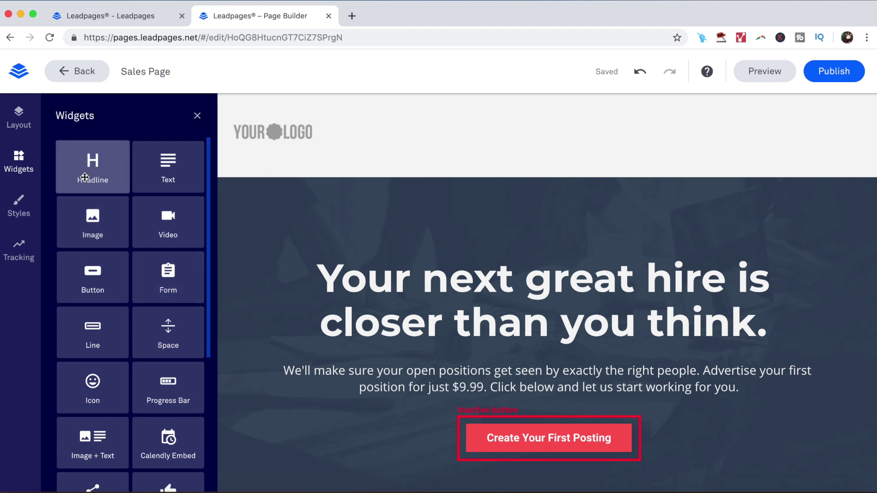
pyautogui.moveTo(84, 176); pyautogui.dragTo(369, 258)
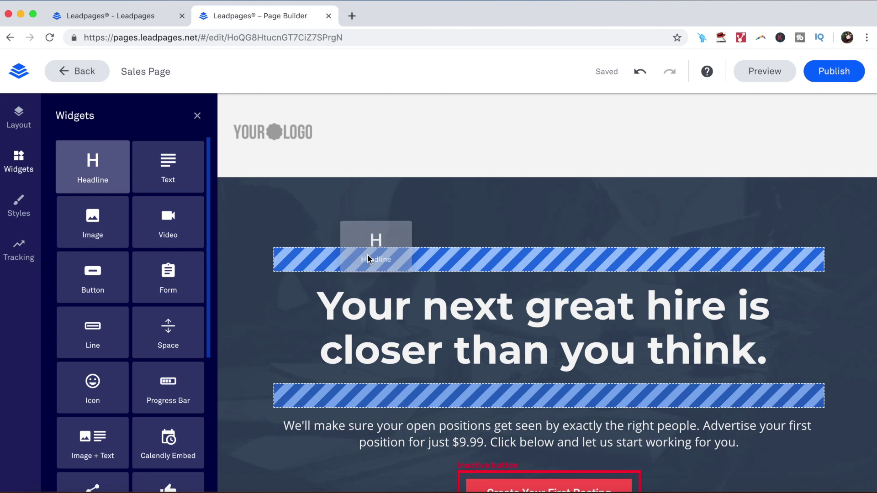
pyautogui.moveTo(369, 259); pyautogui.dragTo(370, 257)
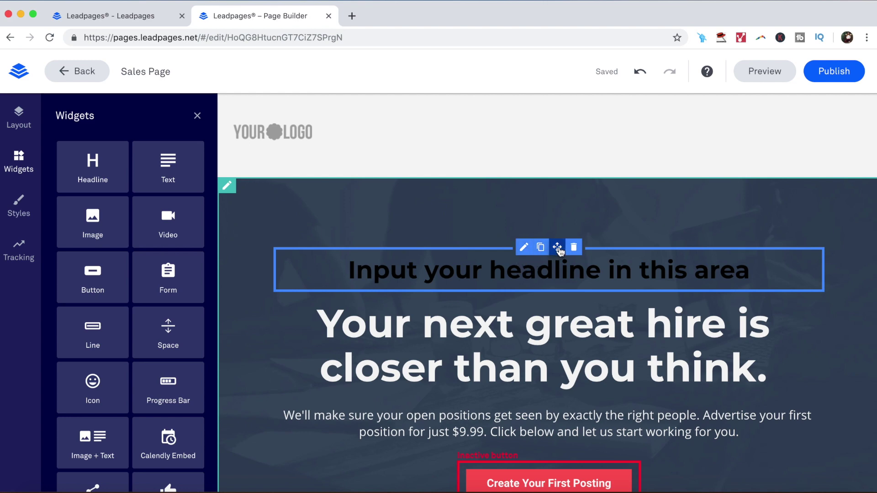
pyautogui.moveTo(558, 248); pyautogui.dragTo(552, 397)
# - Delete the trial headline widget and bring up the Page Styles settings
pyautogui.scroll(-4, 549, 249)
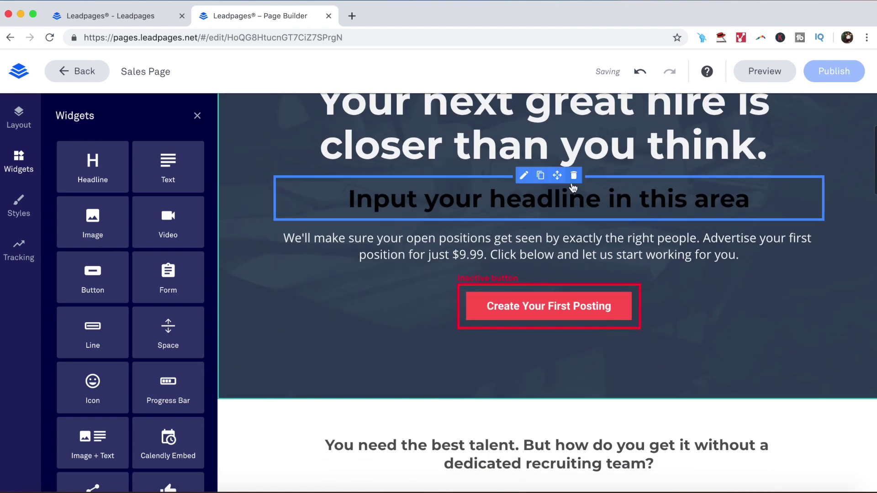
pyautogui.click(574, 176)
pyautogui.scroll(4, 522, 279)
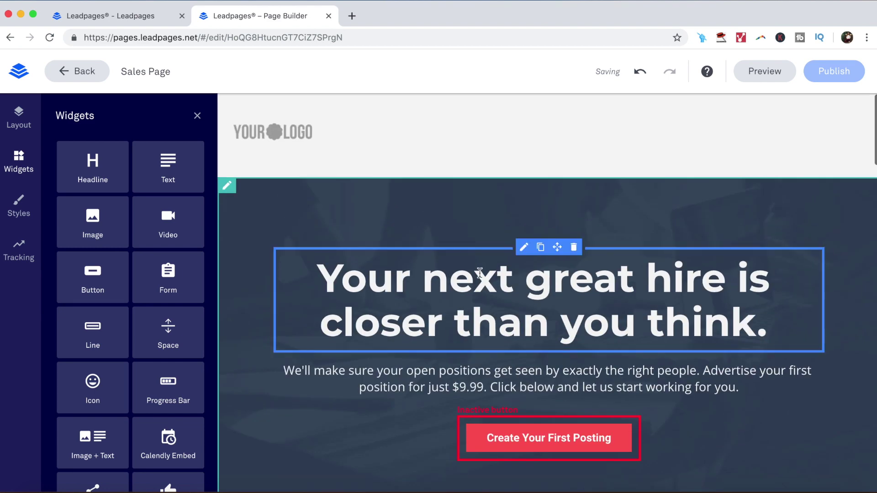
pyautogui.click(13, 210)
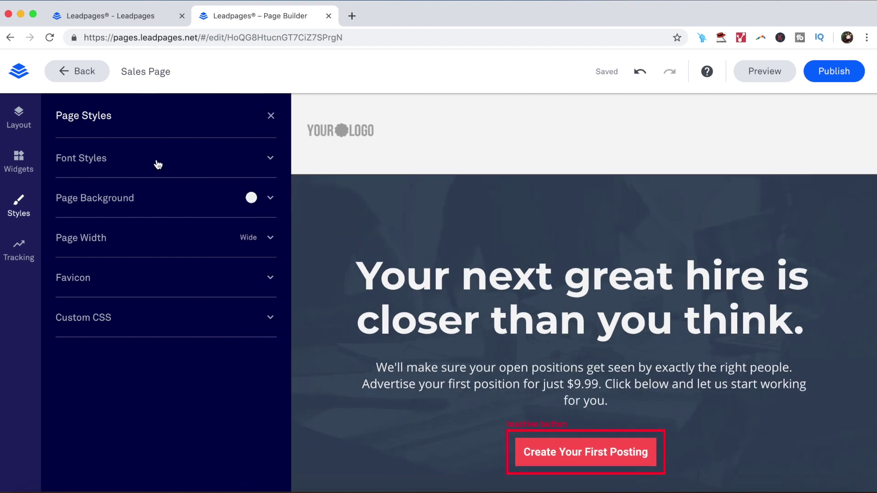
# - Inspect Font Styles, Page Background, Page Width, Favicon and Custom CSS, then show the Tracking SEO fields
pyautogui.click(196, 161)
pyautogui.click(192, 163)
pyautogui.click(162, 204)
pyautogui.click(163, 205)
pyautogui.click(147, 239)
pyautogui.click(146, 239)
pyautogui.click(137, 284)
pyautogui.click(137, 286)
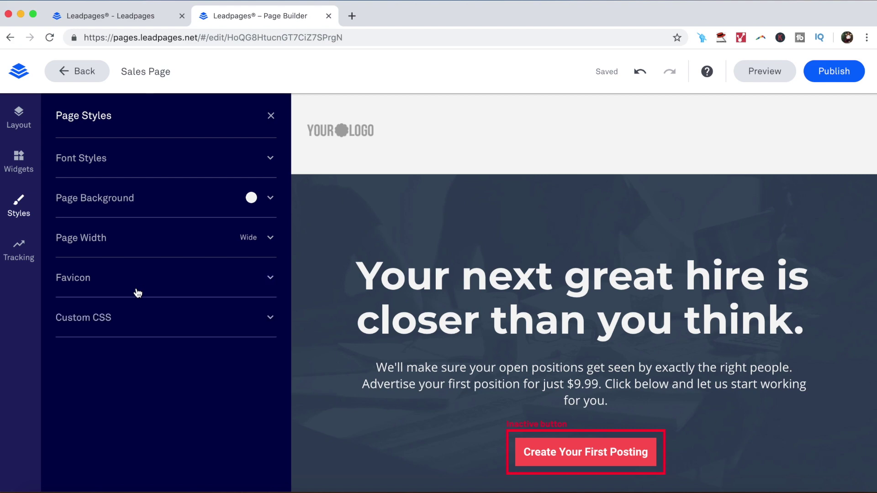
pyautogui.click(132, 324)
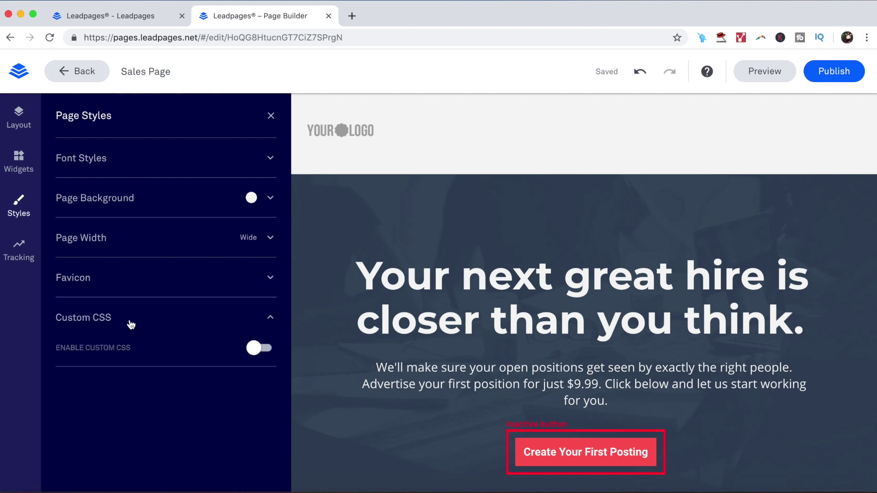
pyautogui.click(131, 324)
pyautogui.click(17, 251)
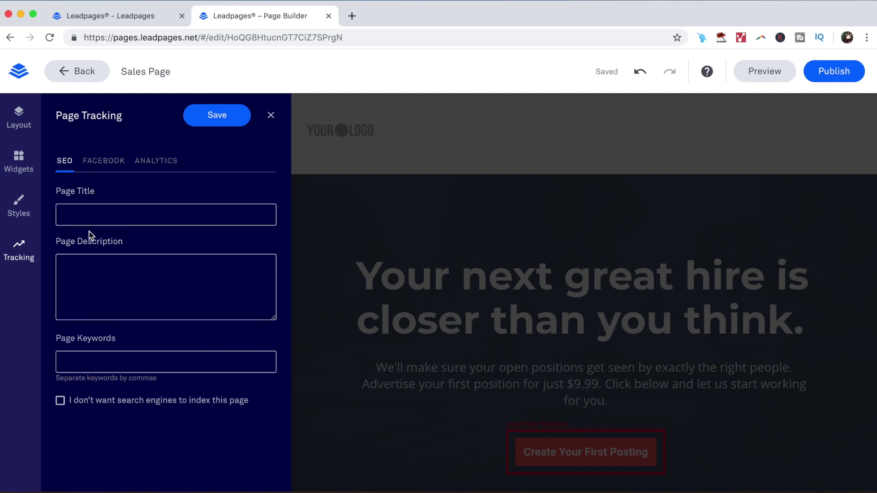
# - Review the Facebook Open Graph and Google Analytics tracking fields, then close Page Tracking
pyautogui.click(103, 165)
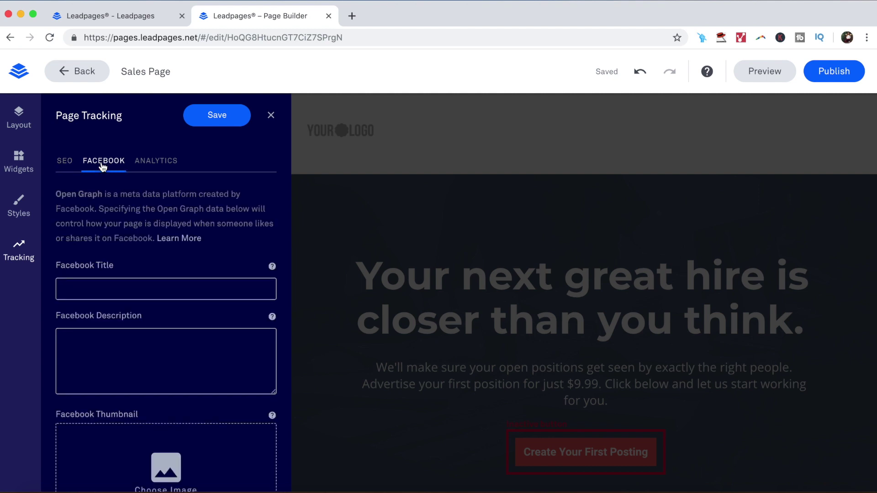
pyautogui.click(165, 162)
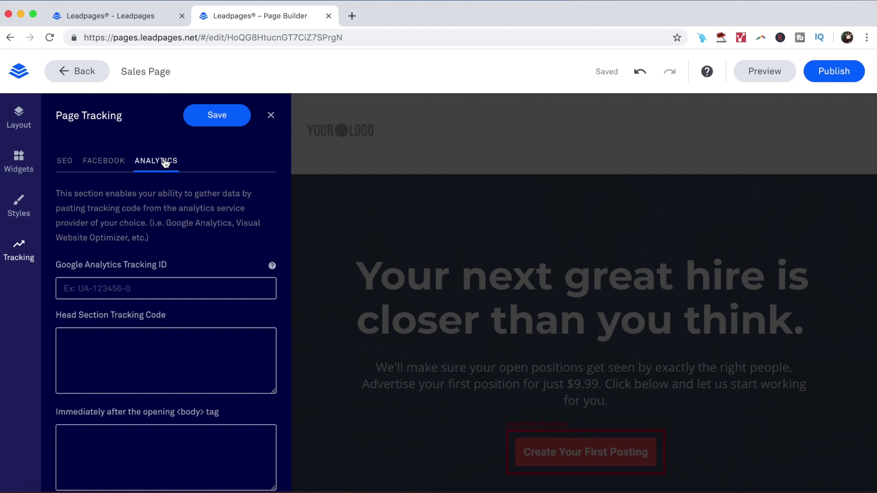
pyautogui.click(307, 189)
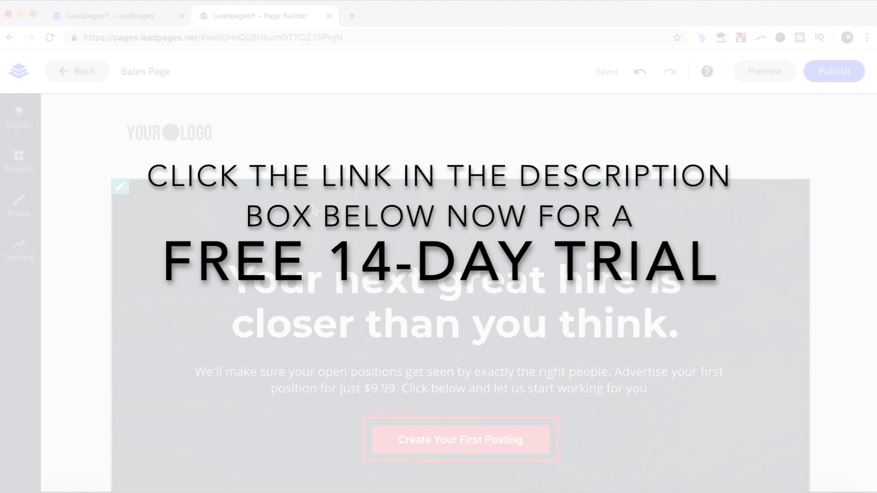
pyautogui.scroll(-1, 313, 211)
pyautogui.scroll(-5, 313, 211)
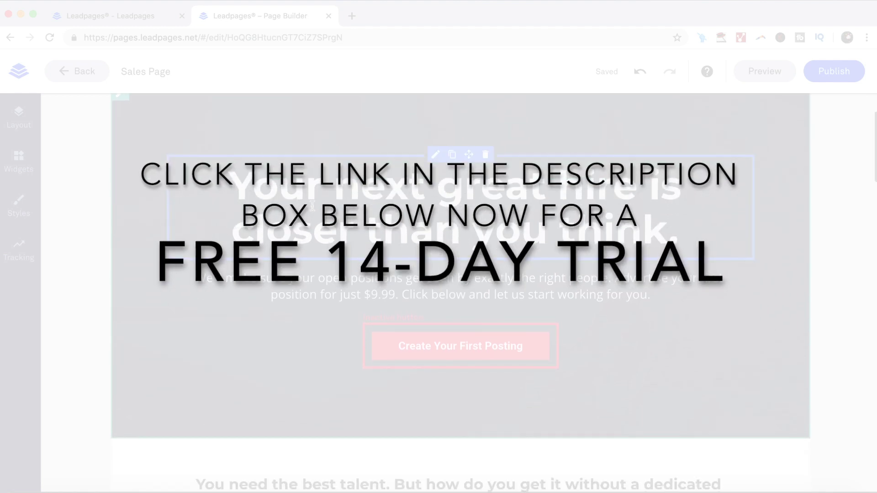
pyautogui.scroll(-4, 313, 210)
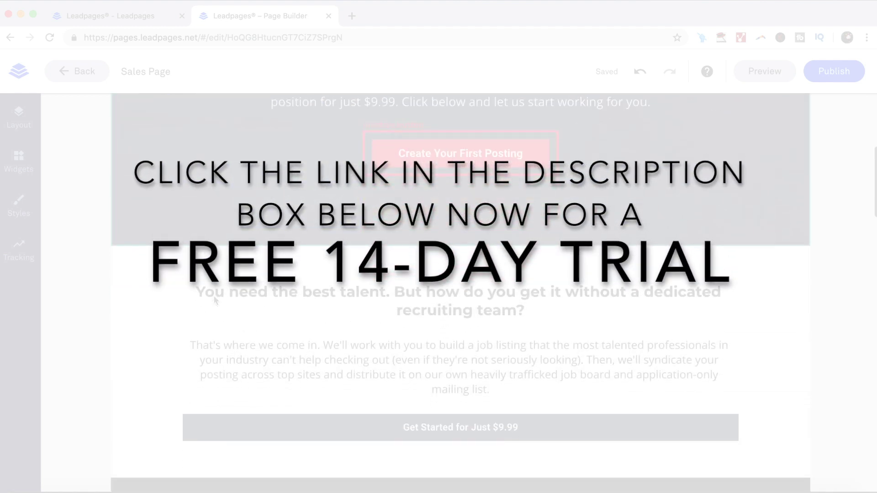
pyautogui.scroll(-3, 214, 296)
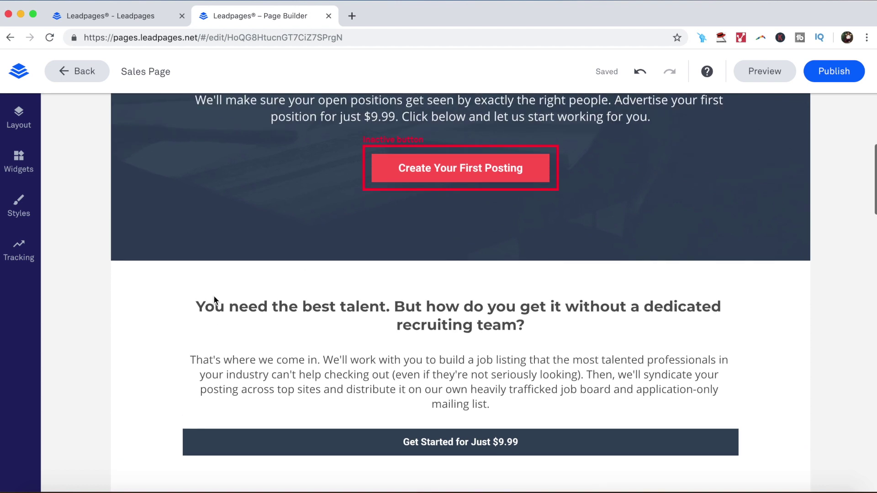
# - Like the 'How To Create a Landing Page That Converts' video, subscribe, and enable notifications
pyautogui.scroll(5, 214, 296)
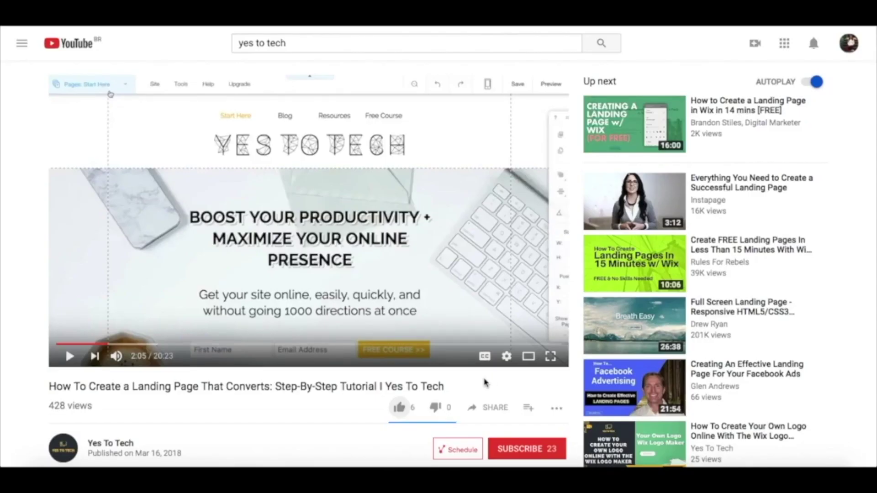
pyautogui.click(400, 411)
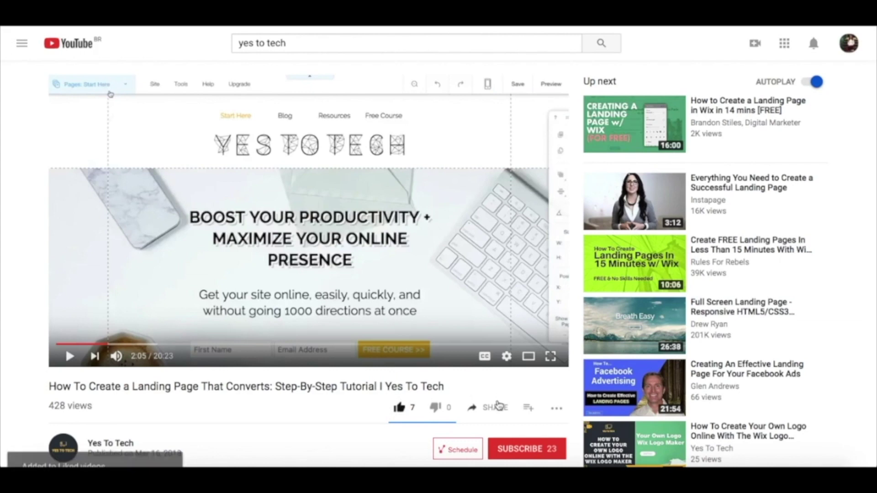
pyautogui.click(494, 408)
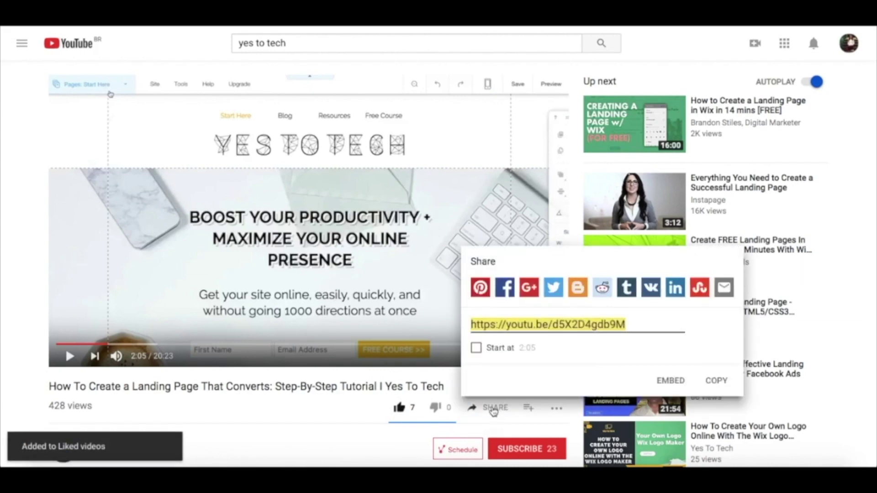
pyautogui.click(521, 450)
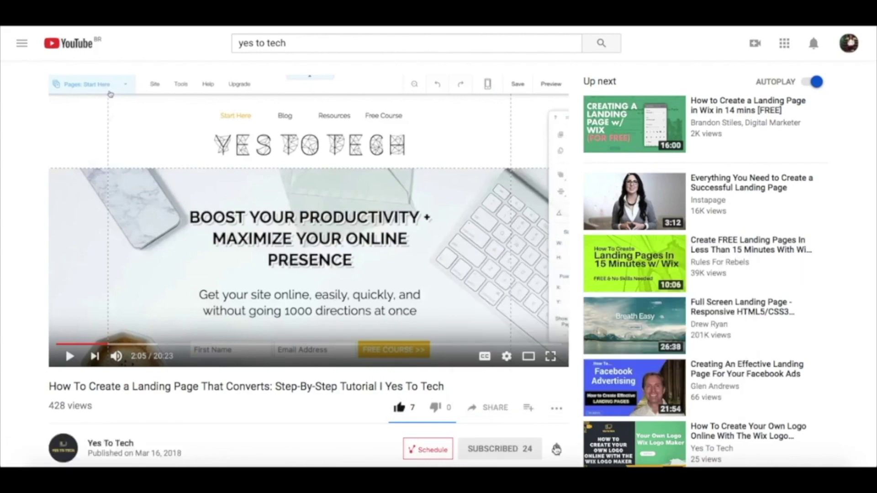
pyautogui.click(557, 451)
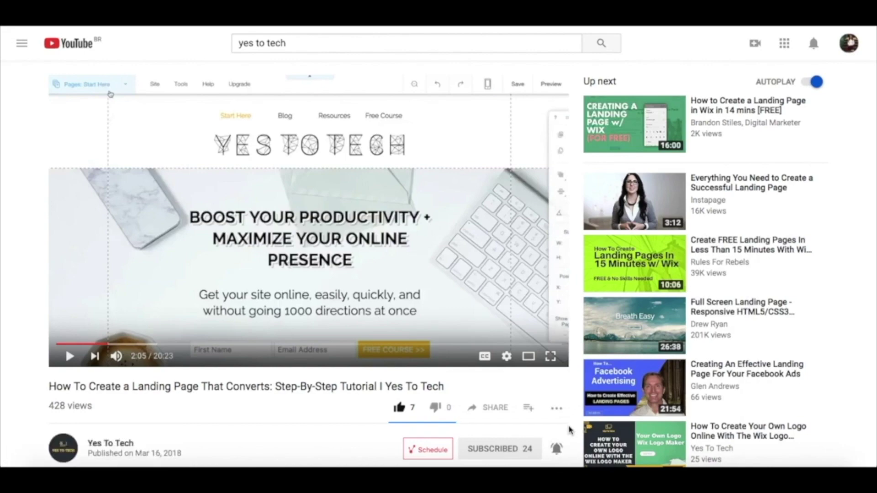